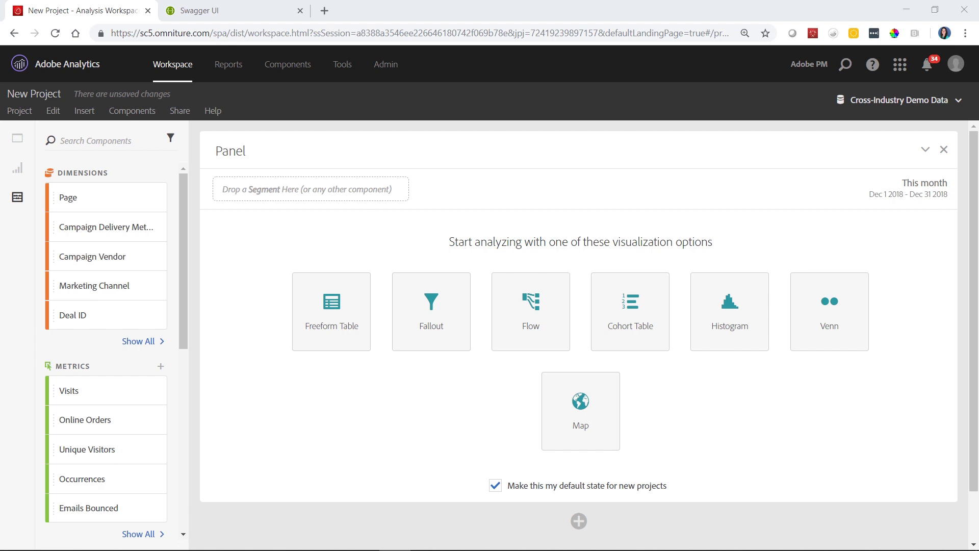
- Open Chrome's Developer tools console from the browser menu
click(966, 34)
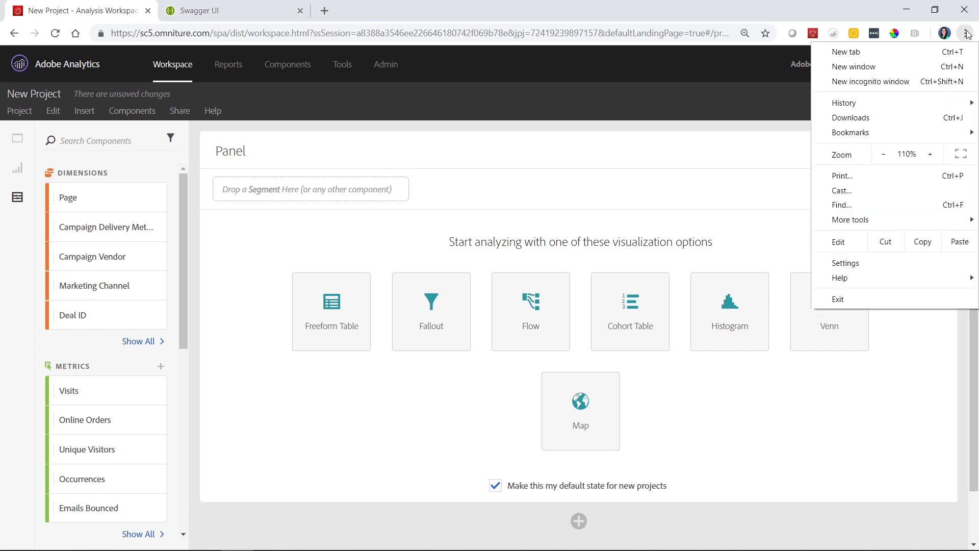
mouse_move(890, 220)
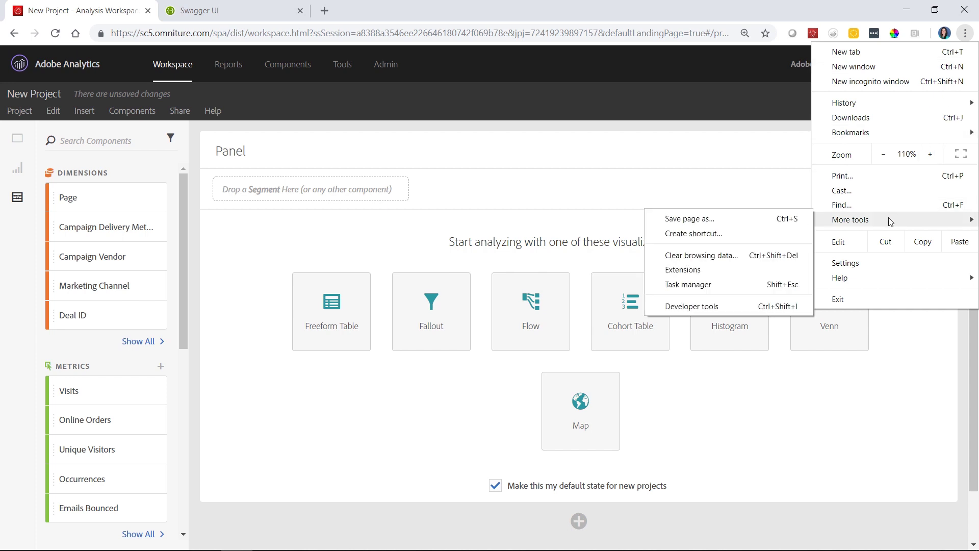
click(697, 308)
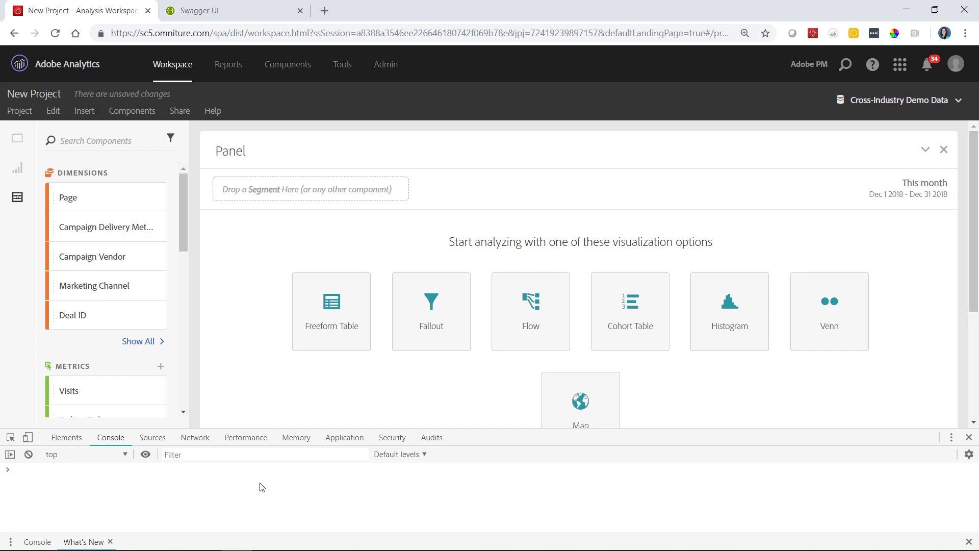
- Run adobe.tools.debug.includeOberonXml = true in the console
click(256, 488)
text(ad)
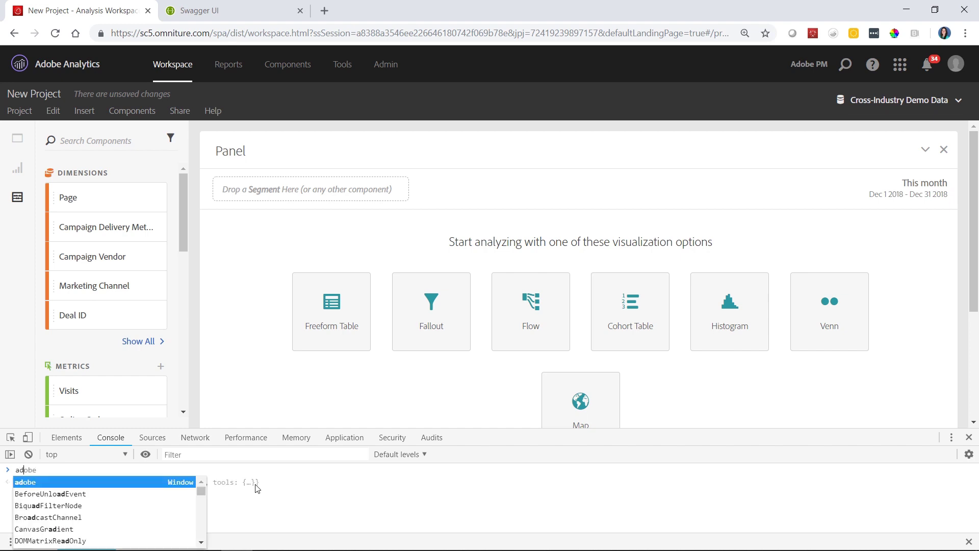
text(obe)
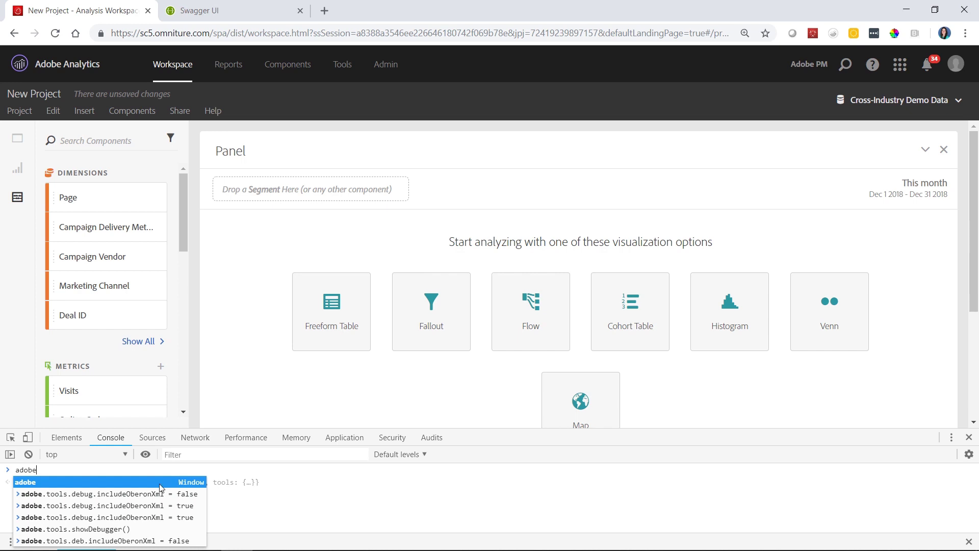
click(85, 505)
key(Return)
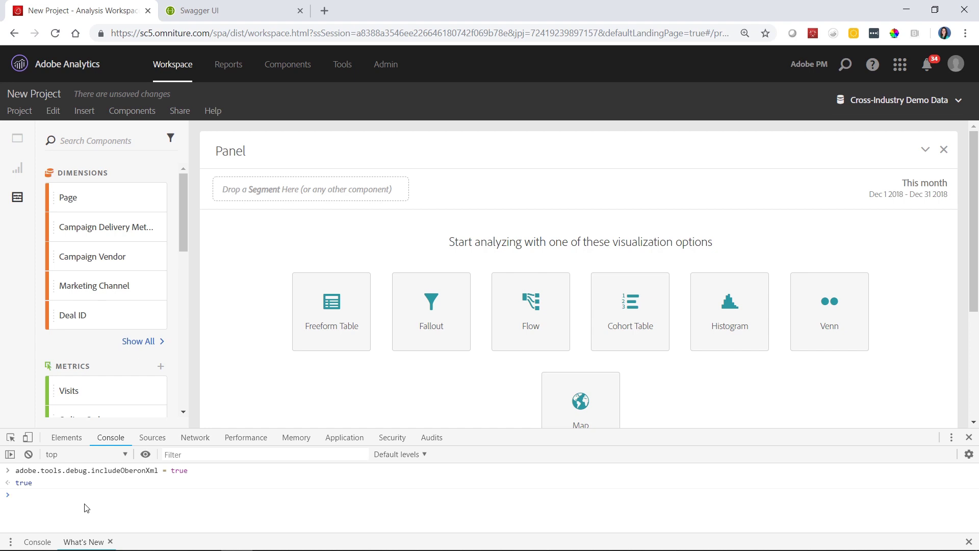
- Reload the Analysis Workspace page and confirm the reload
click(478, 31)
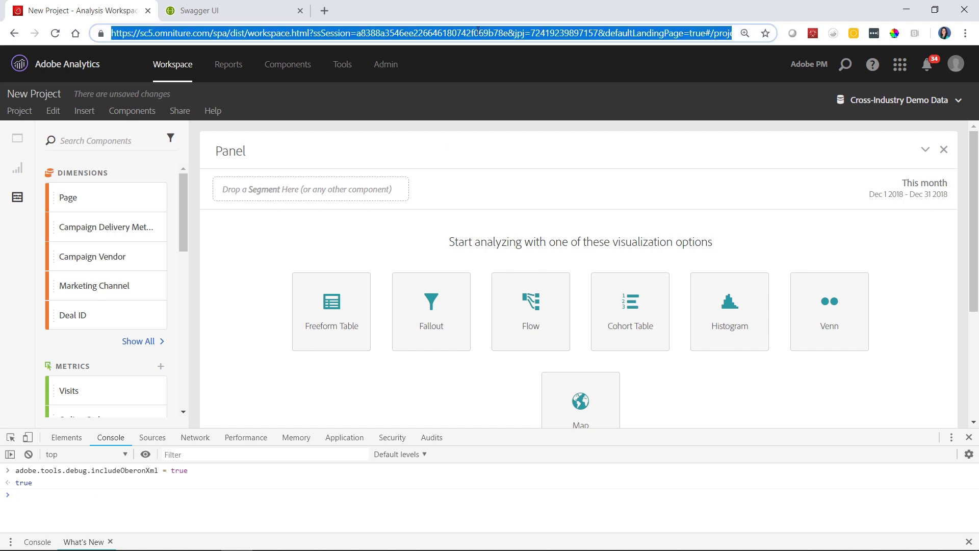
key(Return)
click(545, 126)
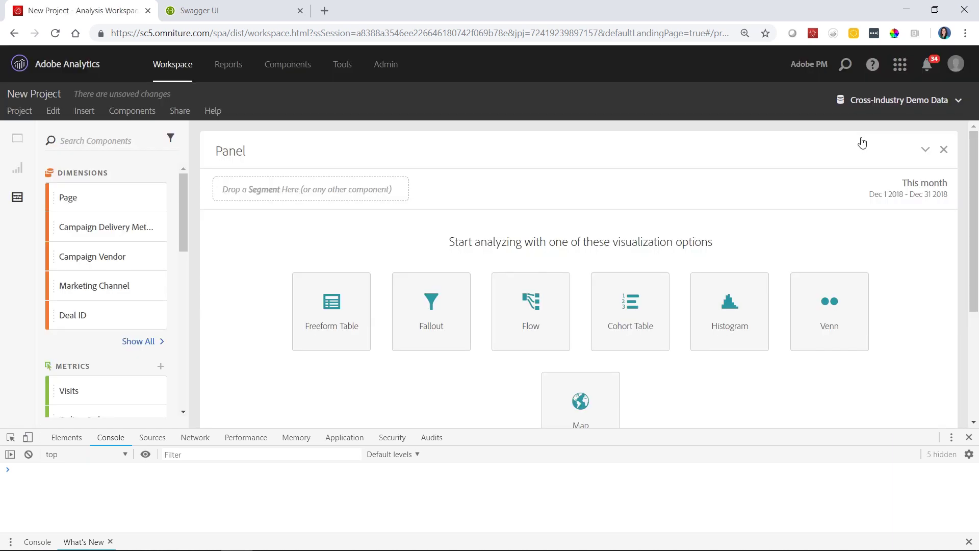
- Add a Freeform Table with Page as rows and Visits replacing Occurrences
click(325, 309)
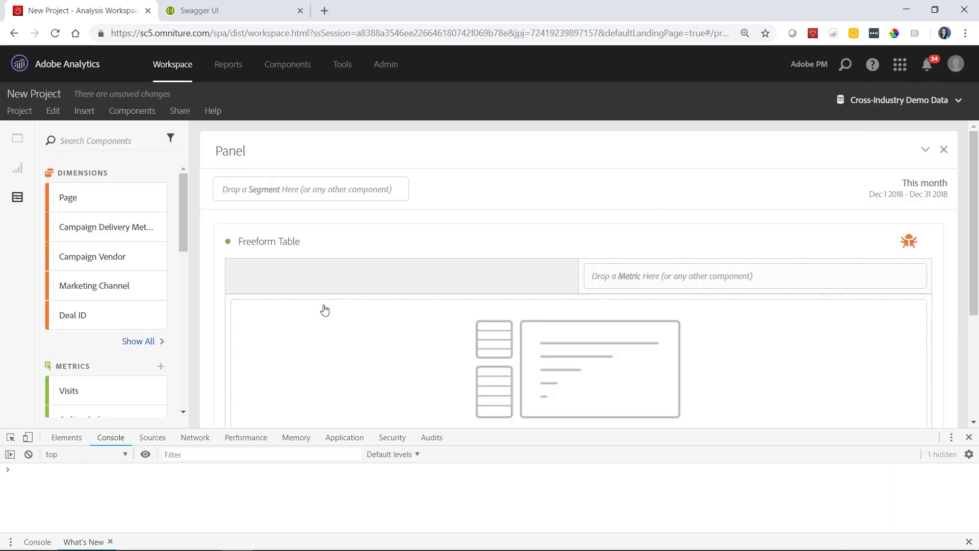
drag(87, 198, 317, 350)
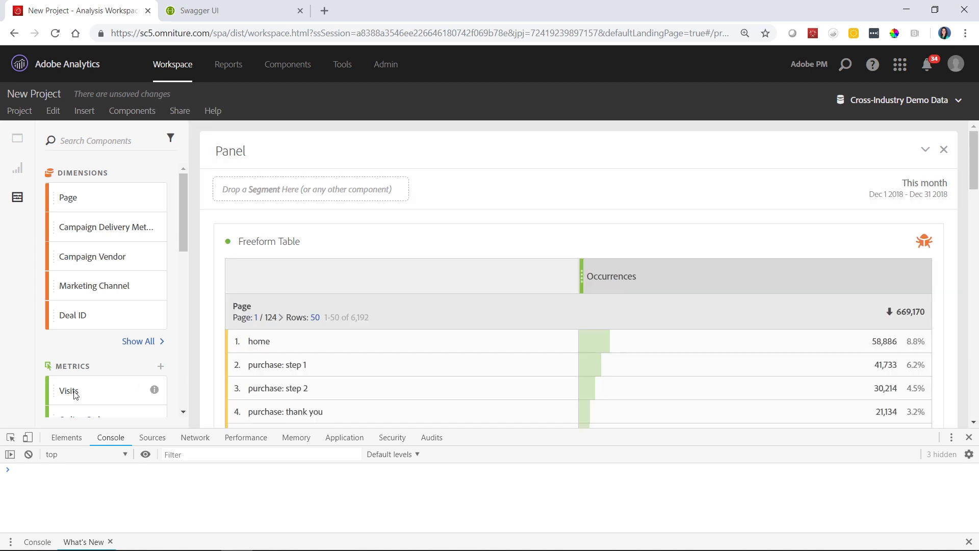
drag(75, 394, 665, 277)
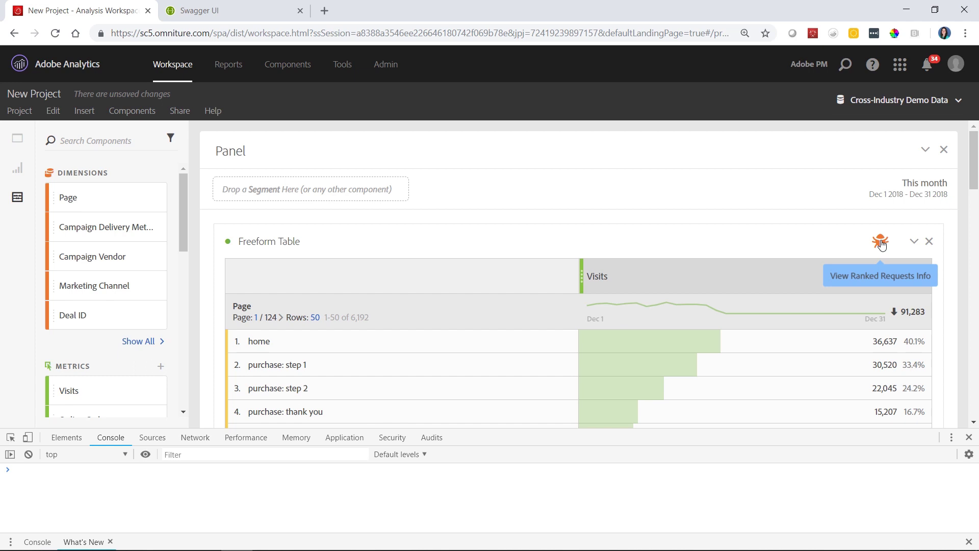
- Open the debug details of the Freeform Table's 10:30:32 AM request
click(880, 243)
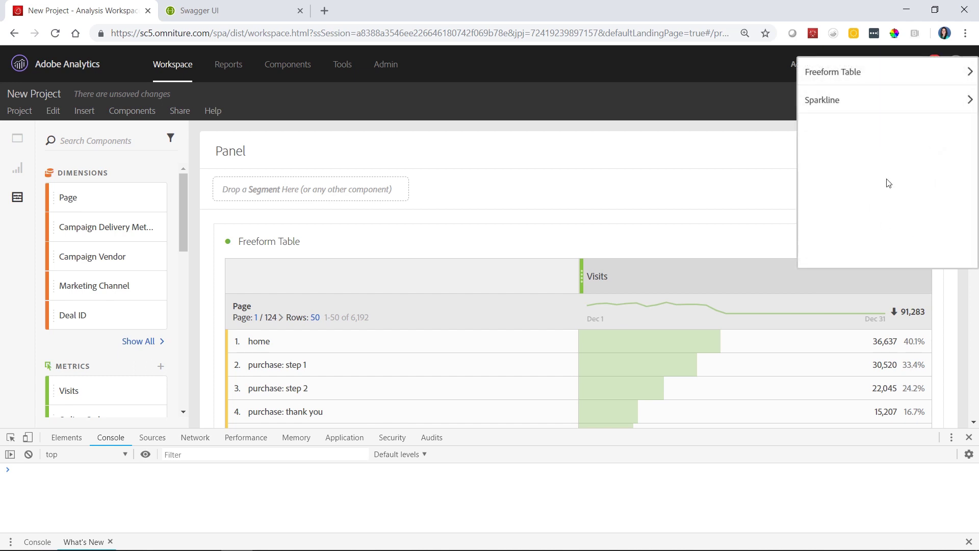
click(891, 75)
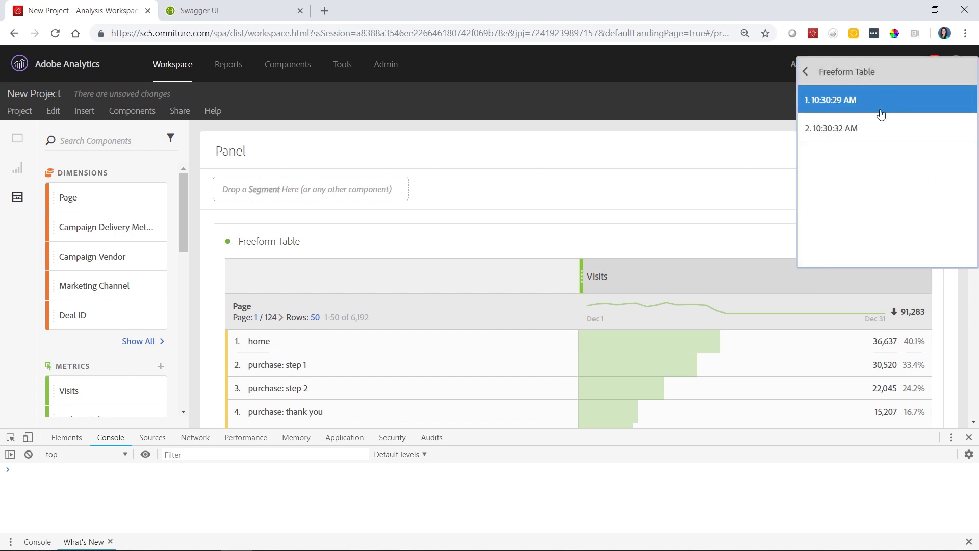
click(877, 128)
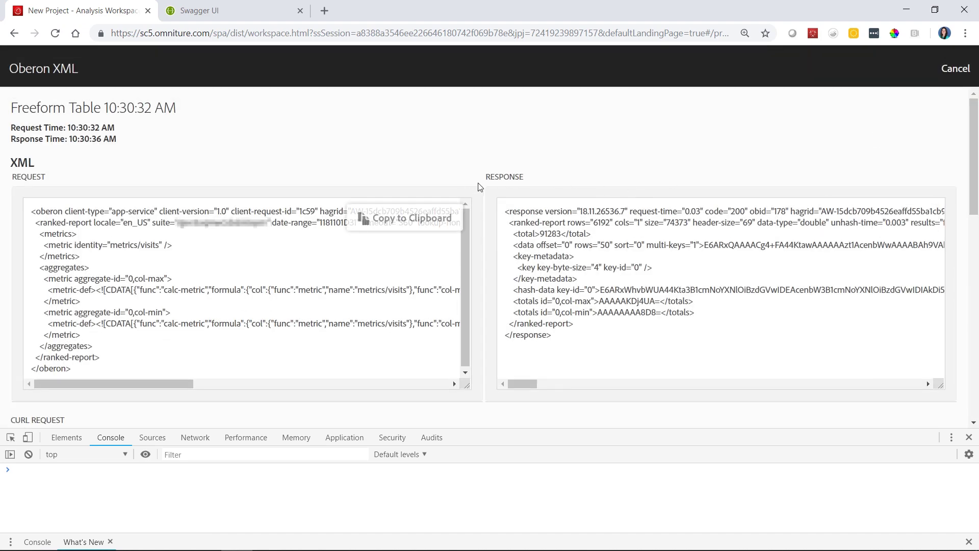
- Copy the request's JSON to the clipboard and go to the Swagger UI tab
scroll(487, 198, down, 2)
scroll(487, 202, down, 5)
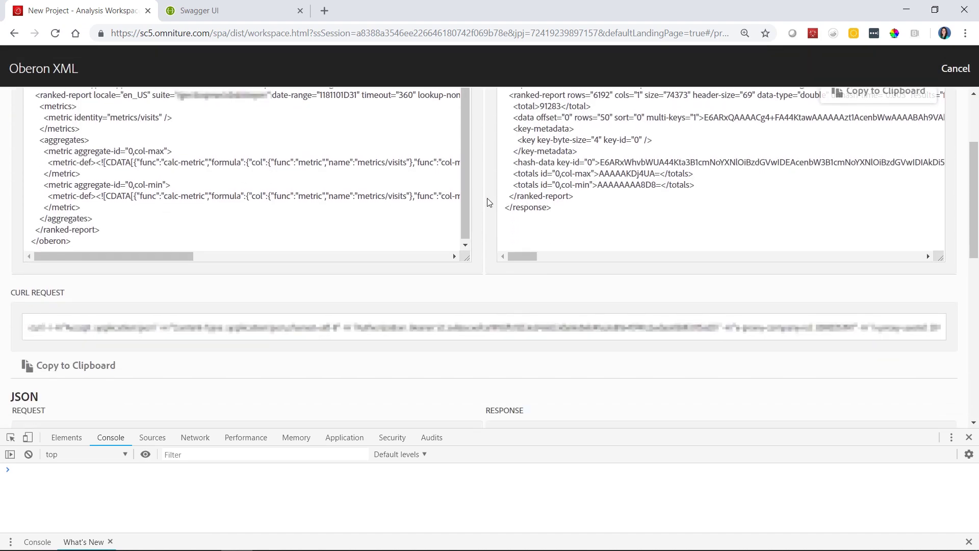
scroll(489, 201, down, 1)
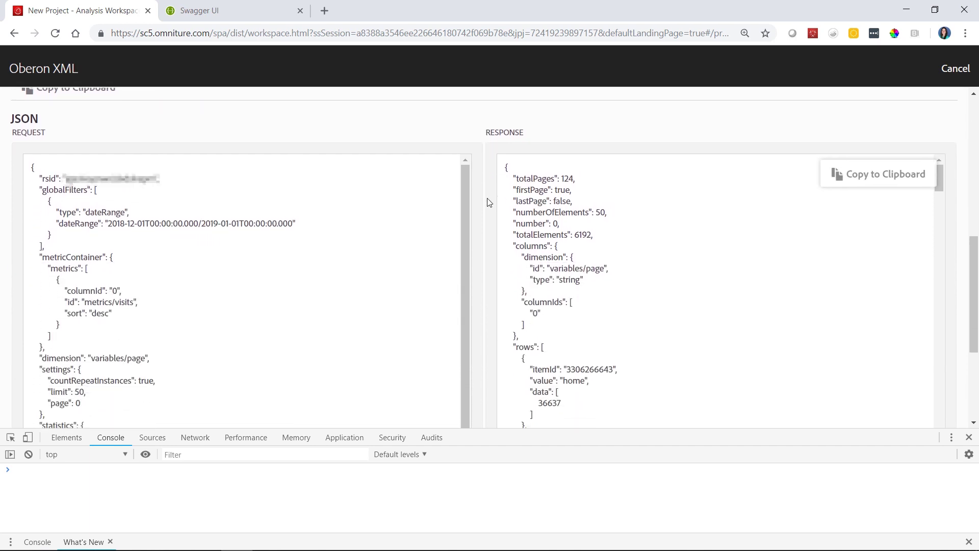
mouse_move(415, 182)
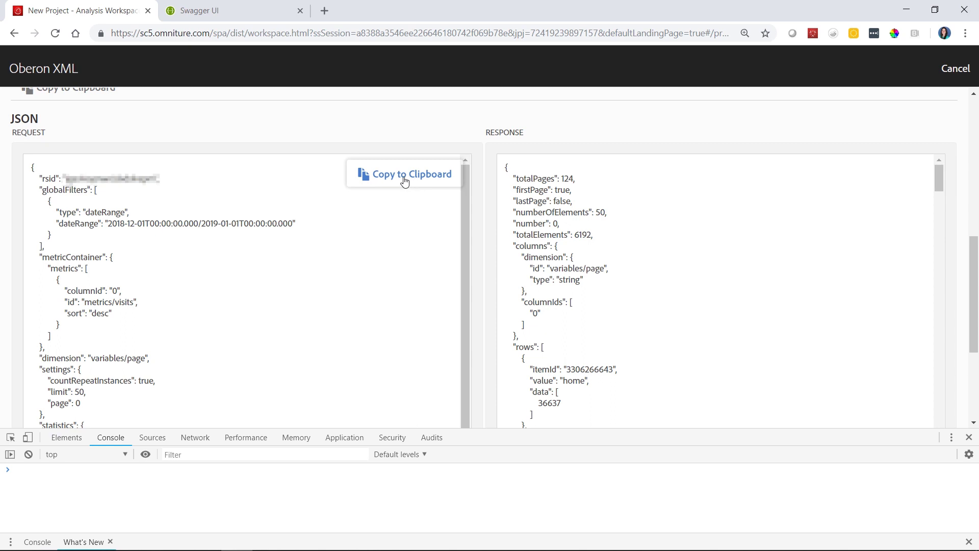
click(404, 175)
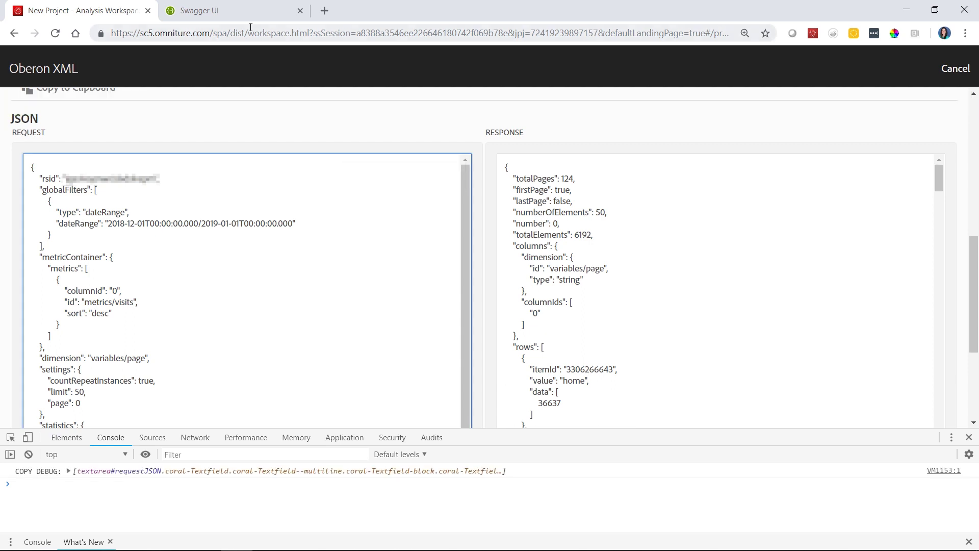
click(223, 13)
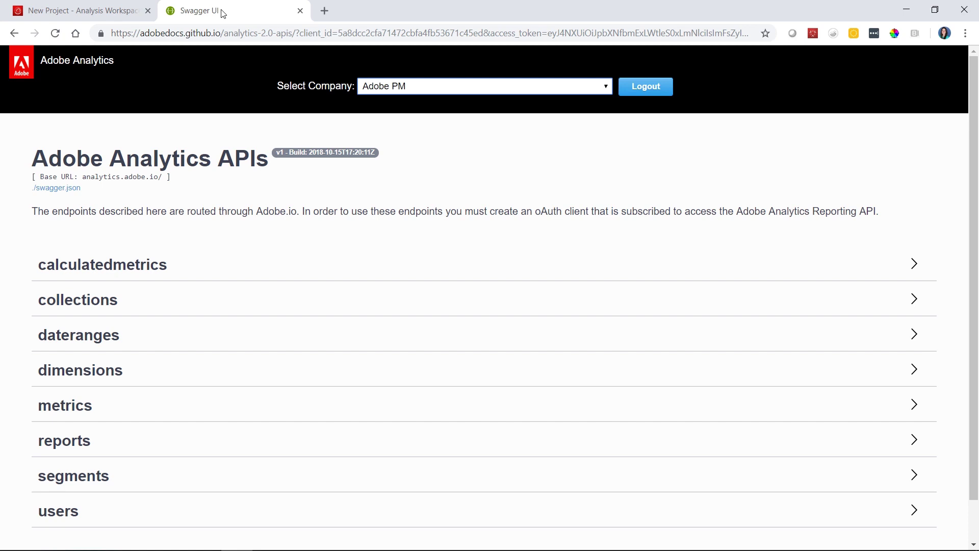
- Expand the reports endpoint group in Swagger UI
scroll(477, 198, down, 1)
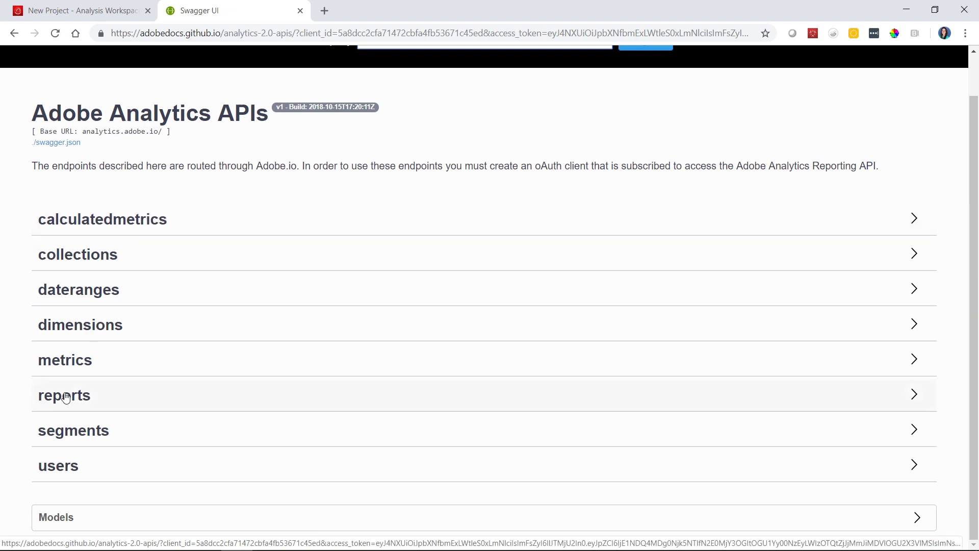
click(66, 396)
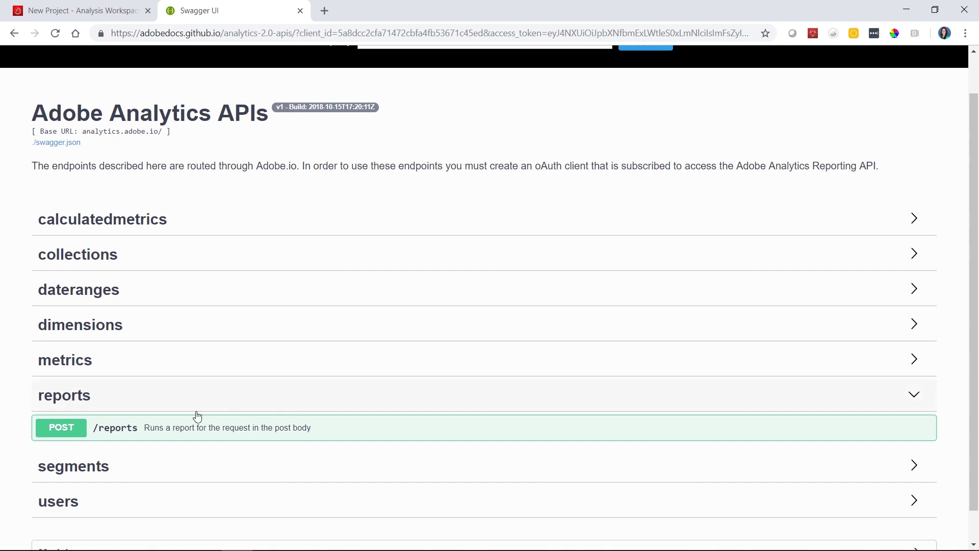
- Expand the POST /reports endpoint and make its request body editable with Try it out
click(60, 432)
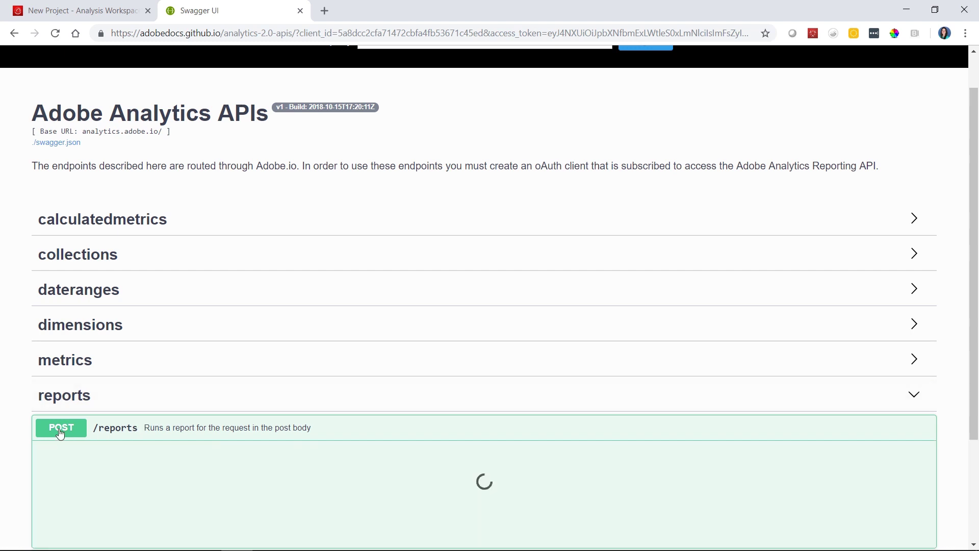
scroll(546, 451, down, 2)
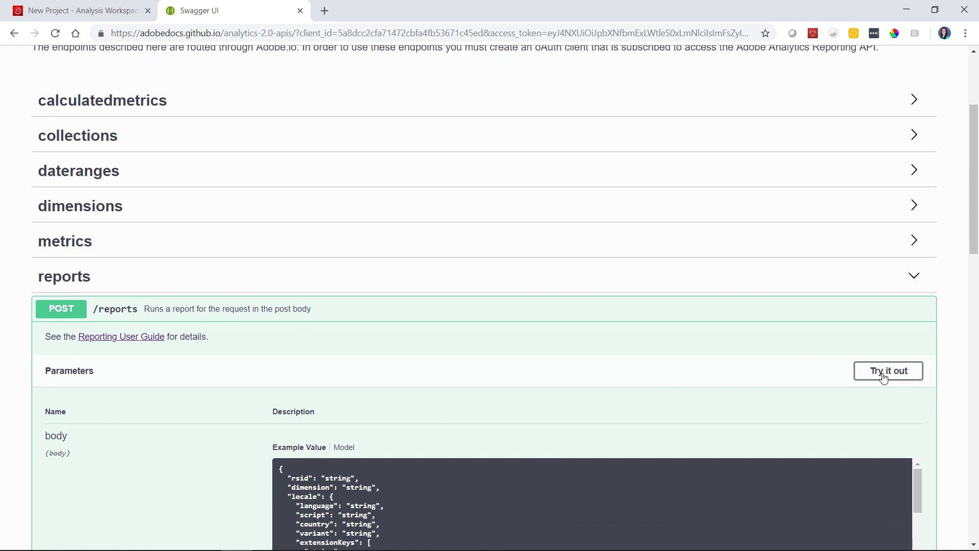
click(884, 378)
- Replace the example request body with the copied page-by-visits JSON
scroll(450, 387, down, 2)
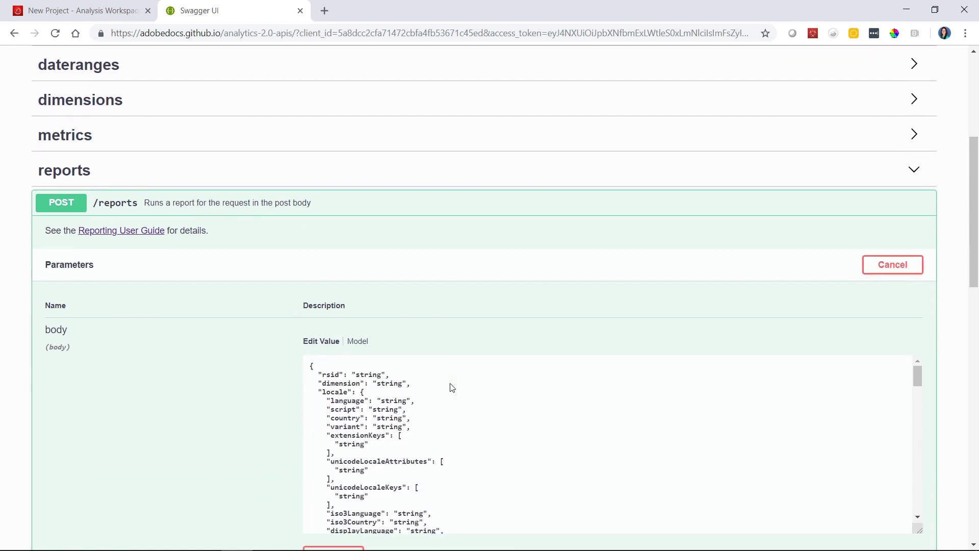
scroll(451, 387, down, 2)
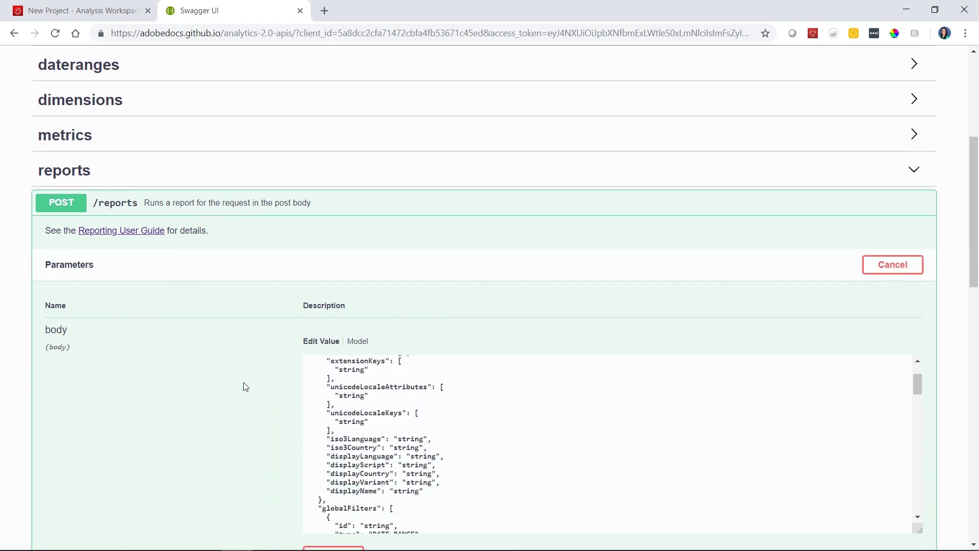
scroll(245, 387, down, 1)
click(352, 387)
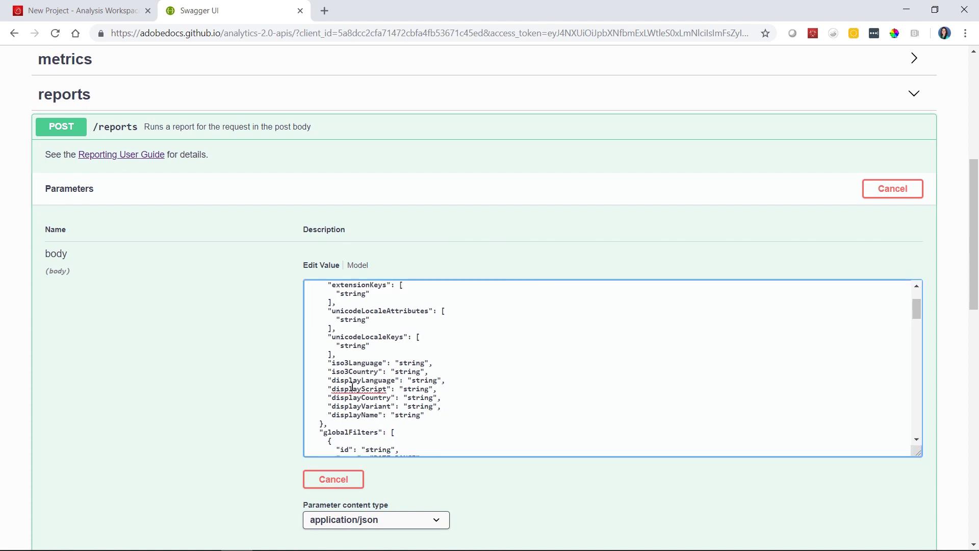
key(ctrl+a)
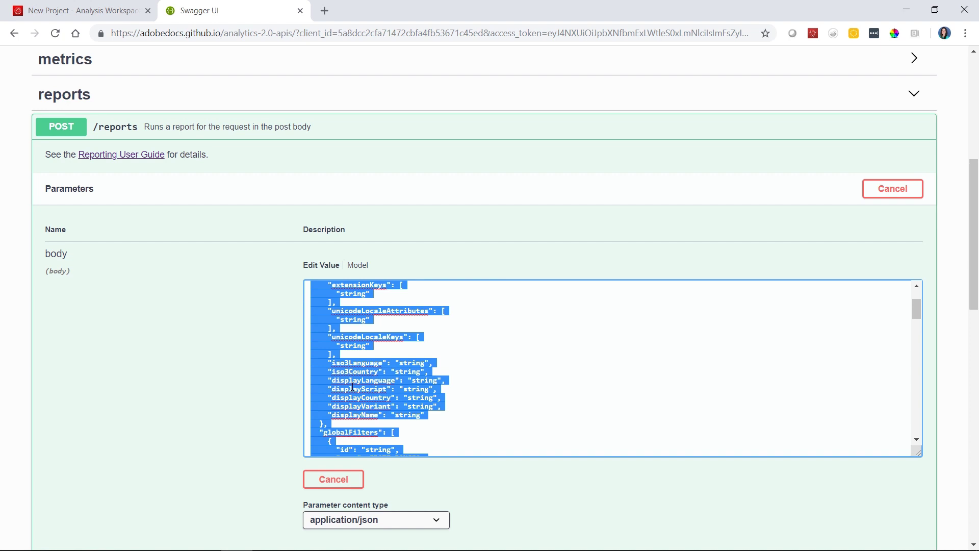
key(ctrl+v)
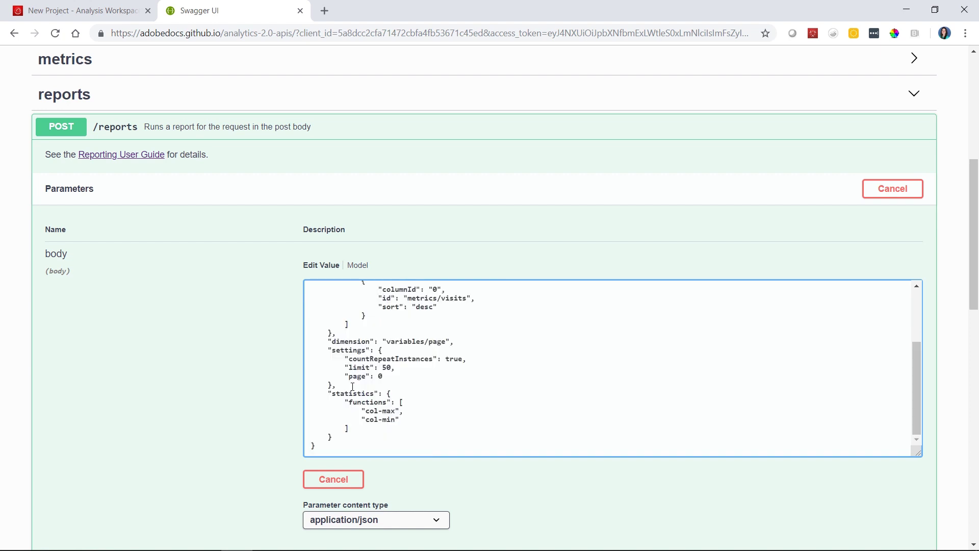
- Execute the POST /reports request and scroll to its 200 response body
scroll(158, 398, down, 2)
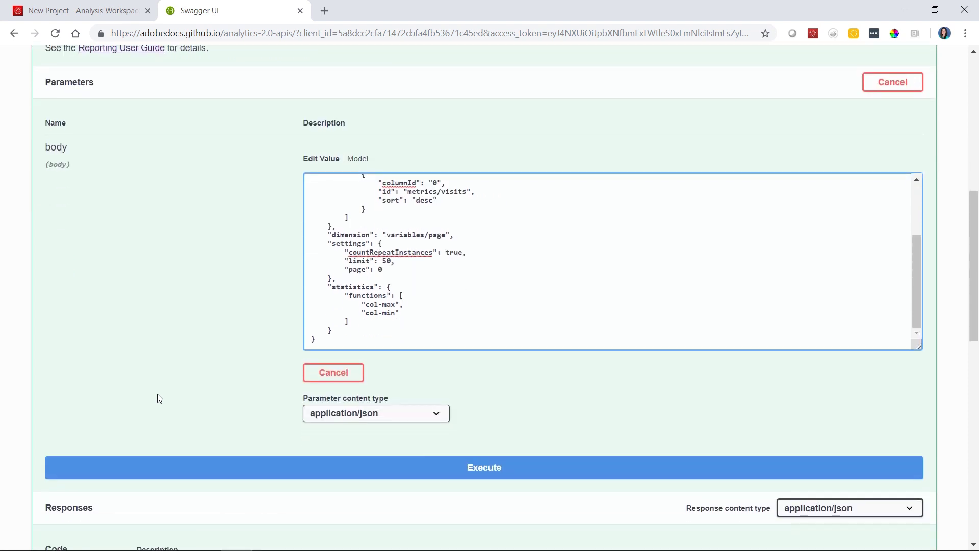
click(309, 466)
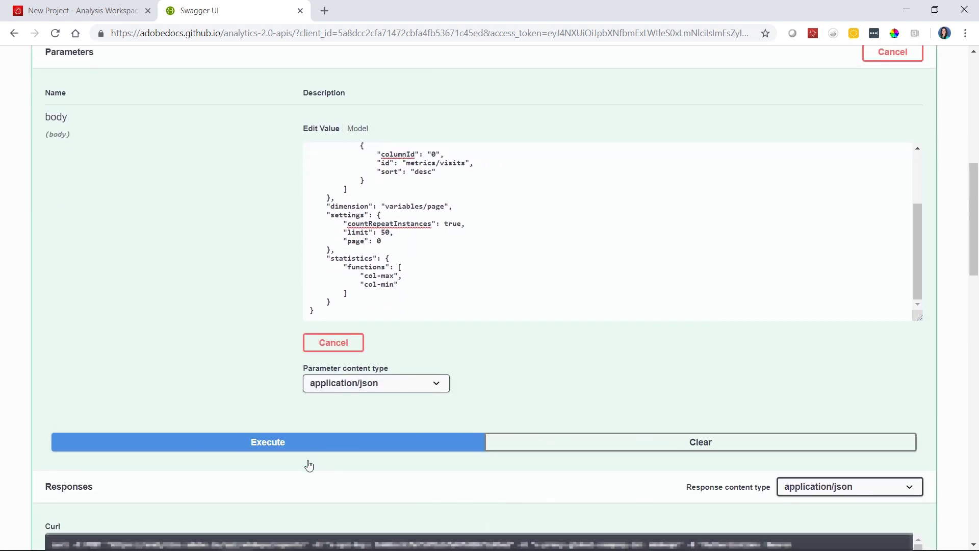
scroll(309, 466, down, 2)
scroll(309, 466, down, 3)
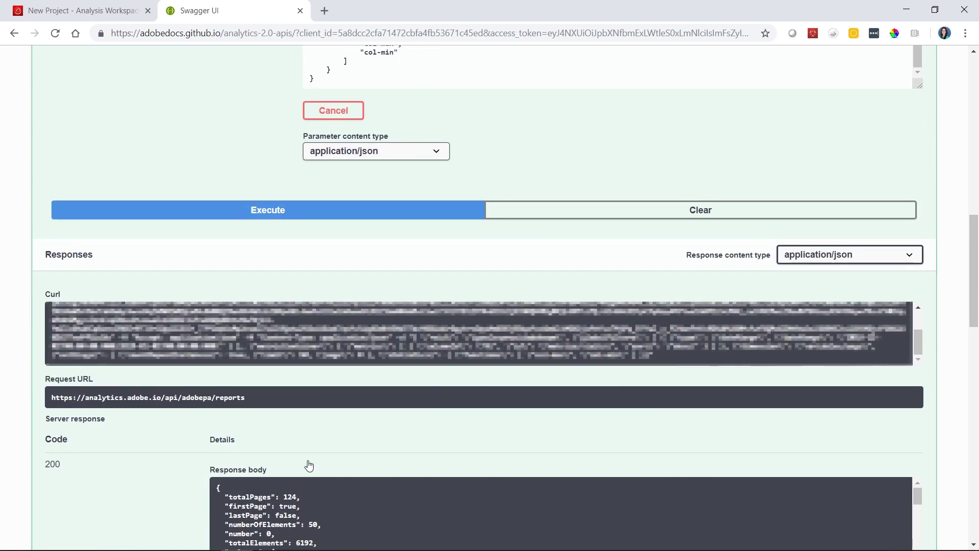
scroll(309, 466, down, 7)
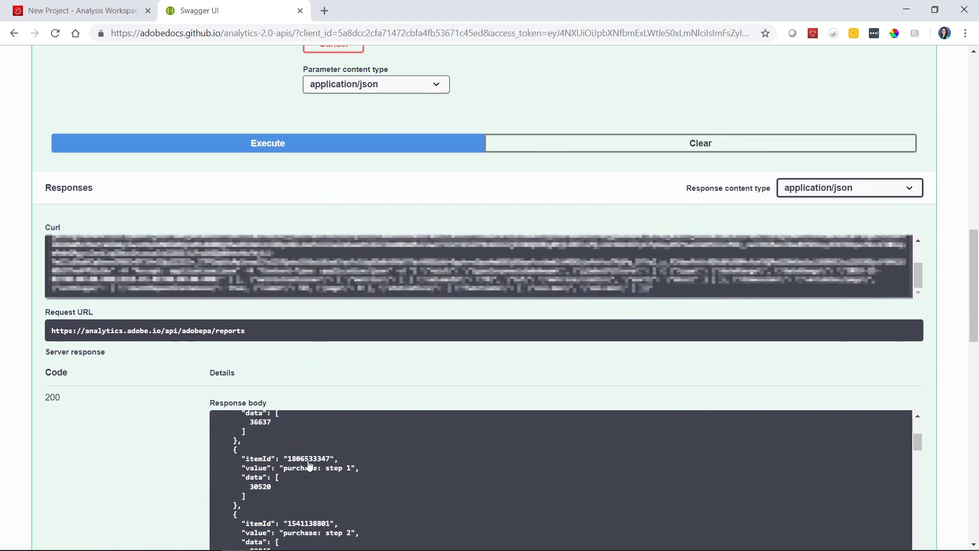
scroll(165, 468, down, 3)
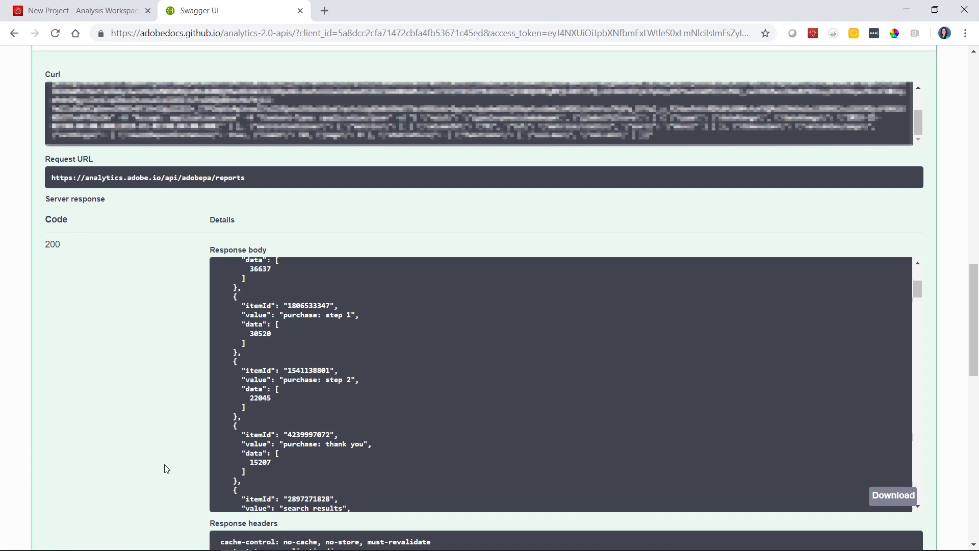
scroll(226, 346, up, 1)
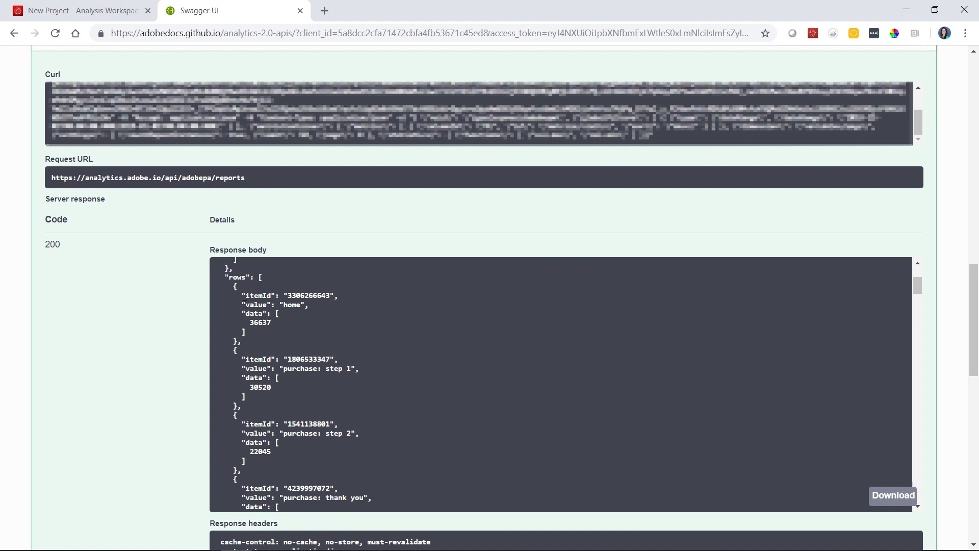
- Highlight the home (36637) and purchase: step 1 (30520) values in the response
drag(242, 305, 316, 306)
drag(241, 368, 360, 368)
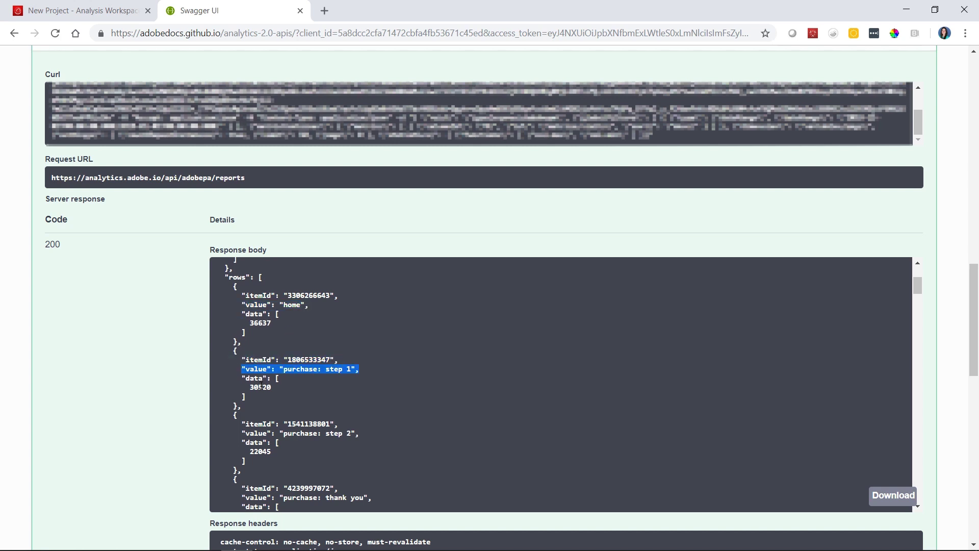
click(259, 387)
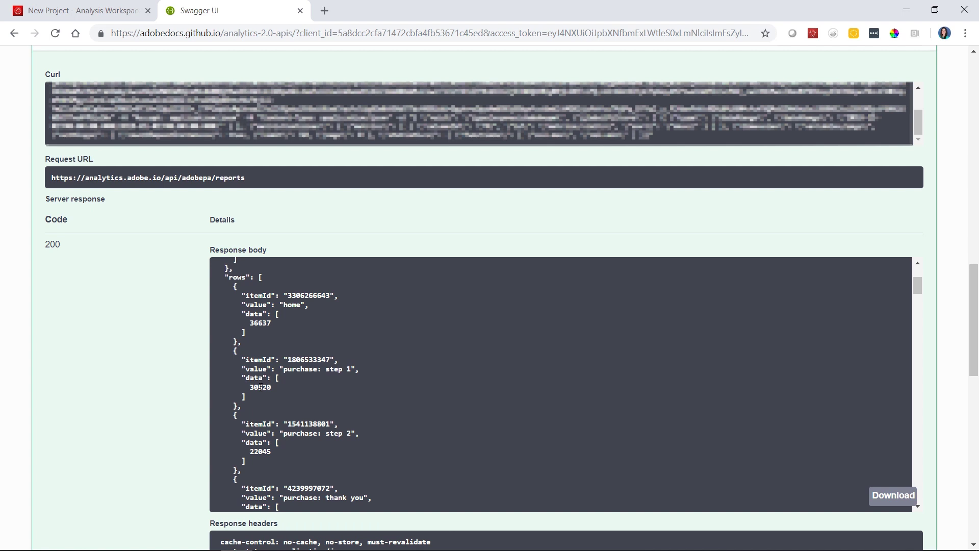
- On the Workspace tab, run adobe.tools.debug.includeOberonXml = false in the console
click(102, 11)
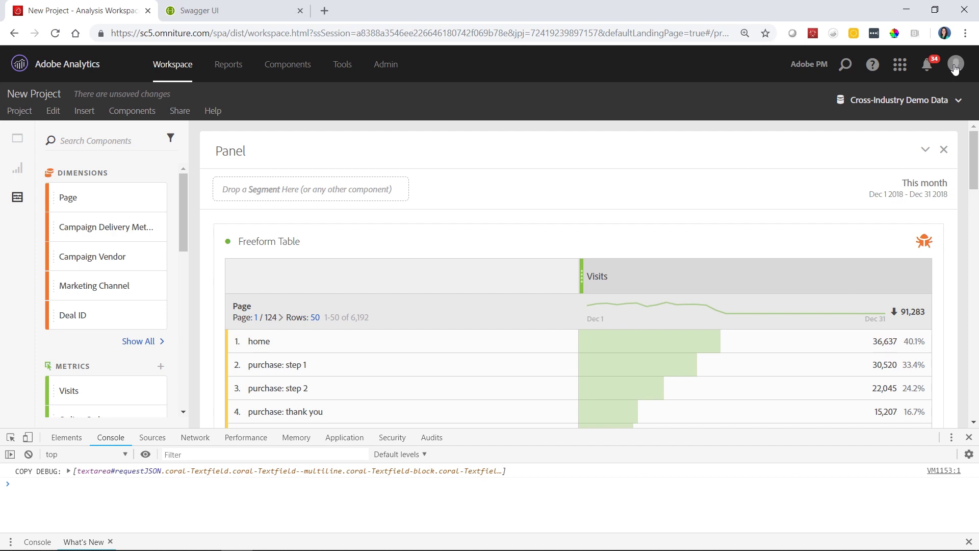
text(adobe)
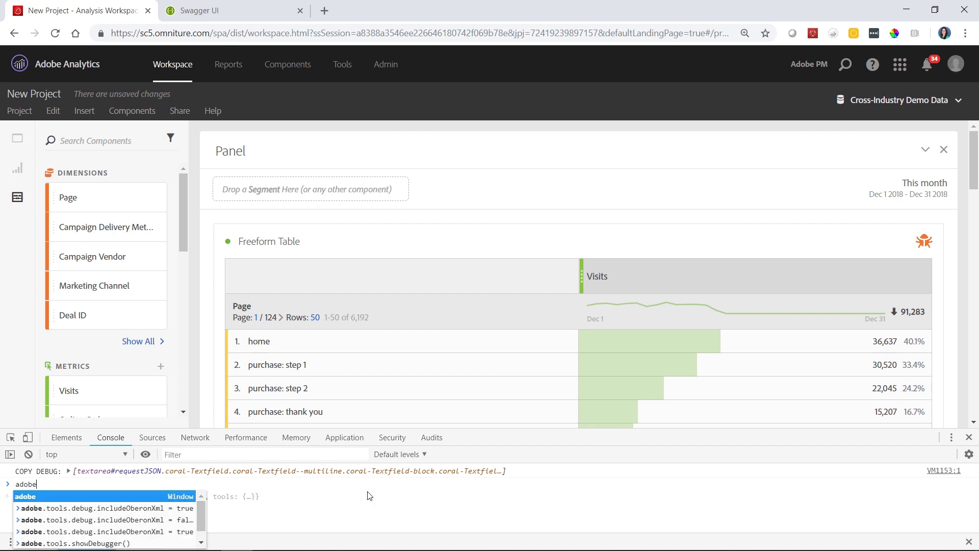
click(72, 520)
key(Return)
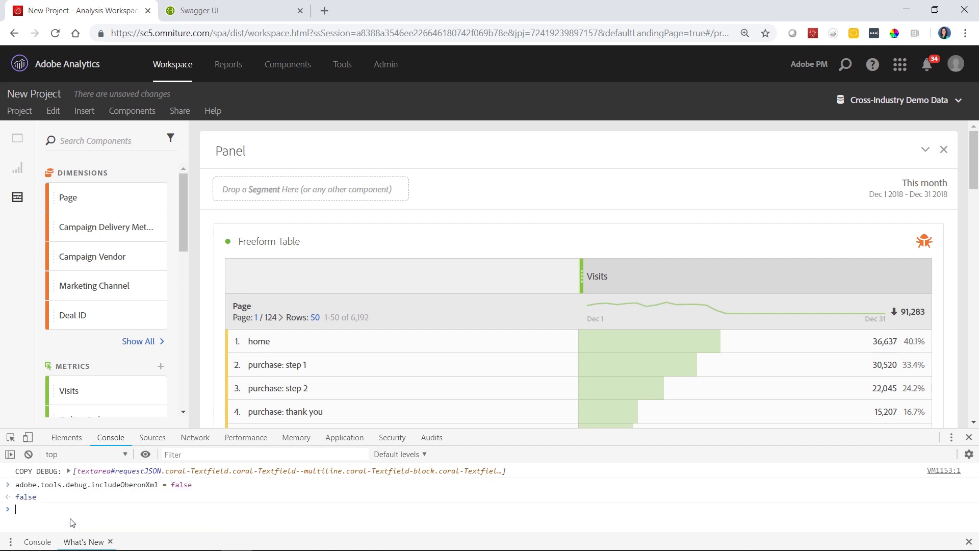